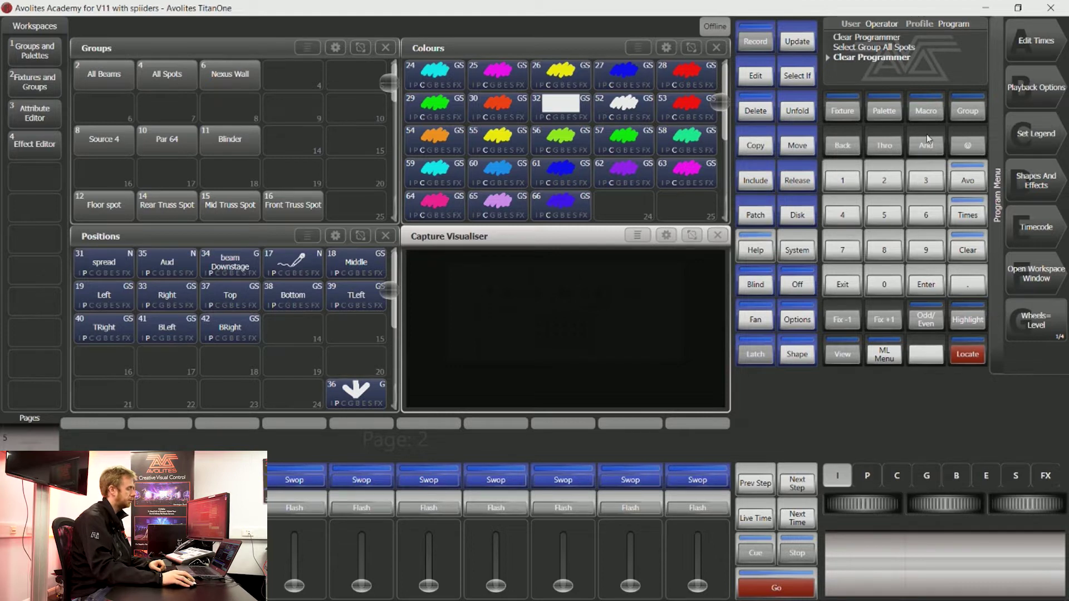
Recall the Source 4 group by its user number 8, and clear the programmer
left_click(970, 114)
left_click(889, 249)
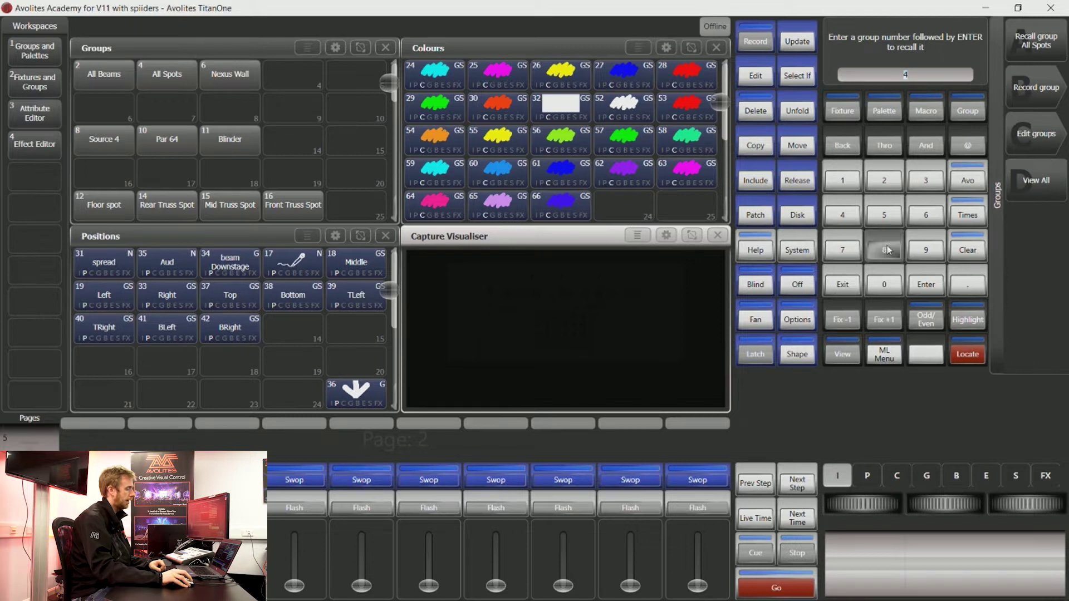
left_click(924, 284)
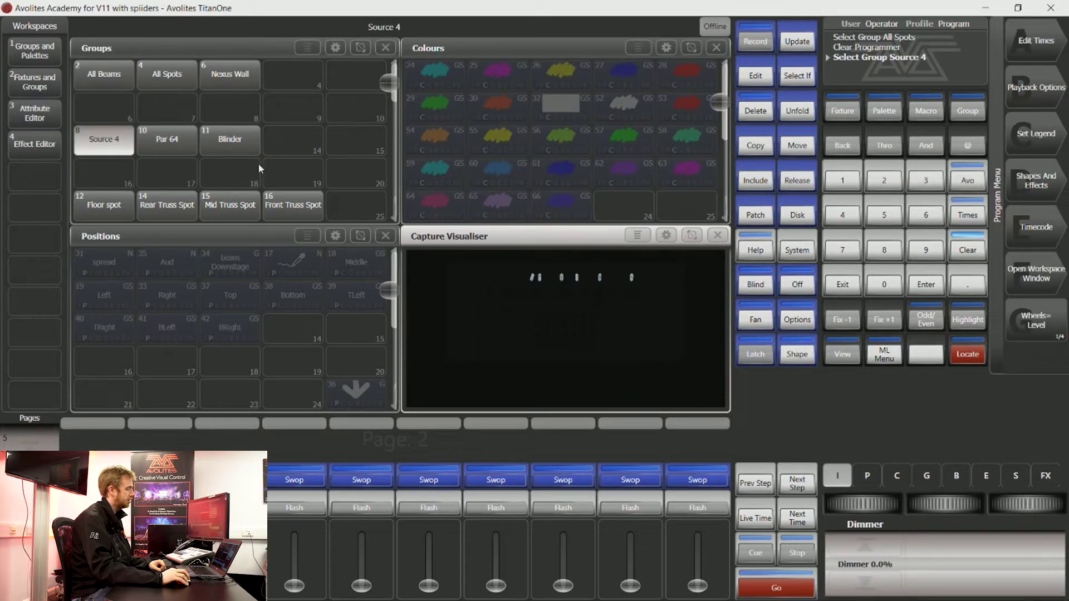
left_click(975, 248)
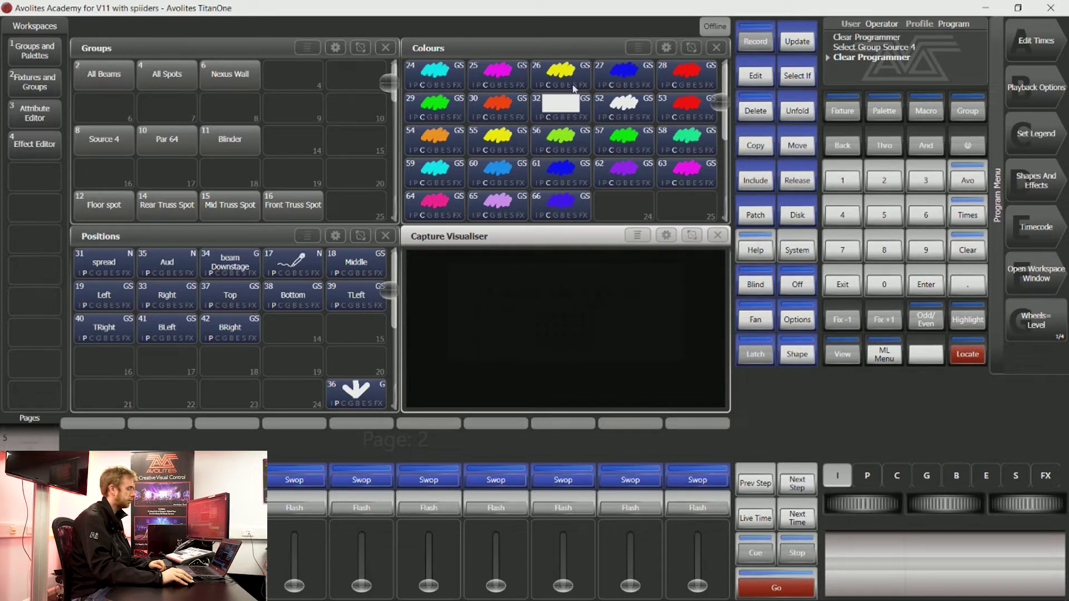
Recall the All Spots group by its user number 4
left_click(966, 112)
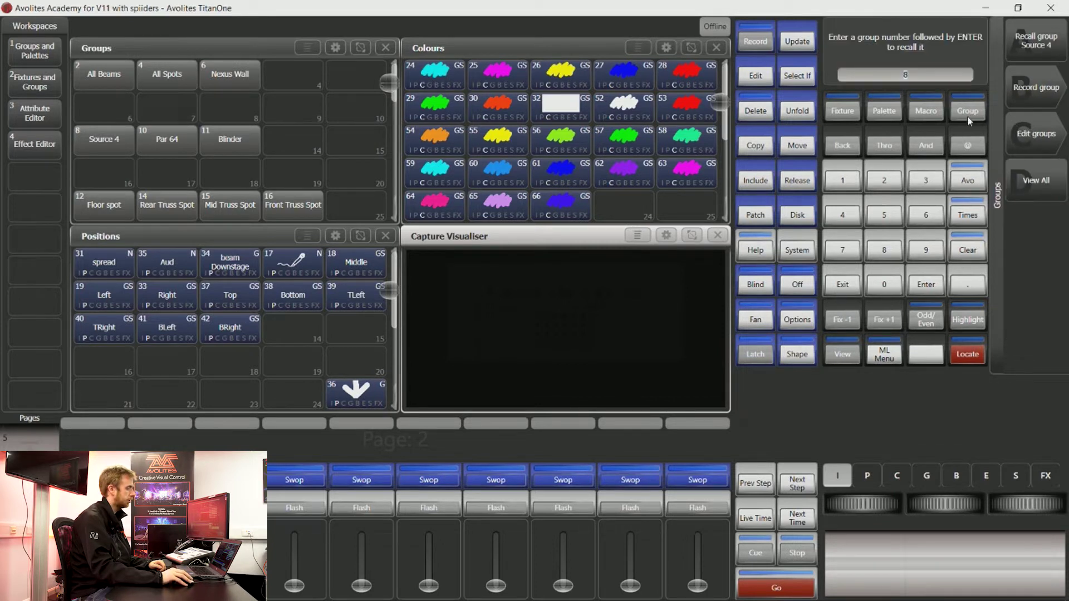
left_click(843, 215)
left_click(926, 285)
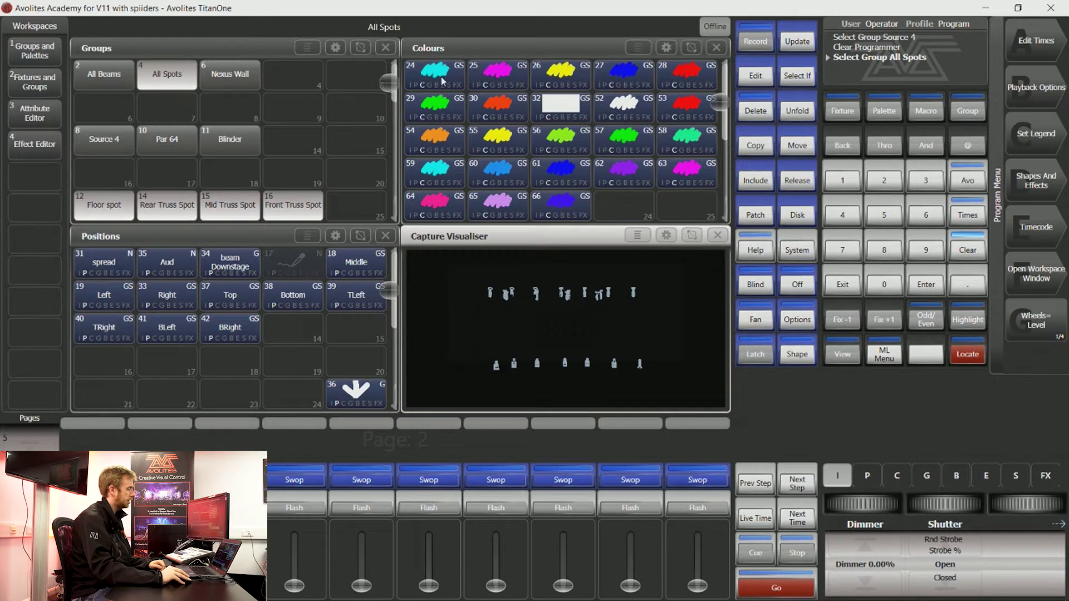
Apply colour palette 24 to the selected spots by number at 100% dimmer, and clear the programmer
left_click(884, 112)
left_click(882, 178)
left_click(846, 217)
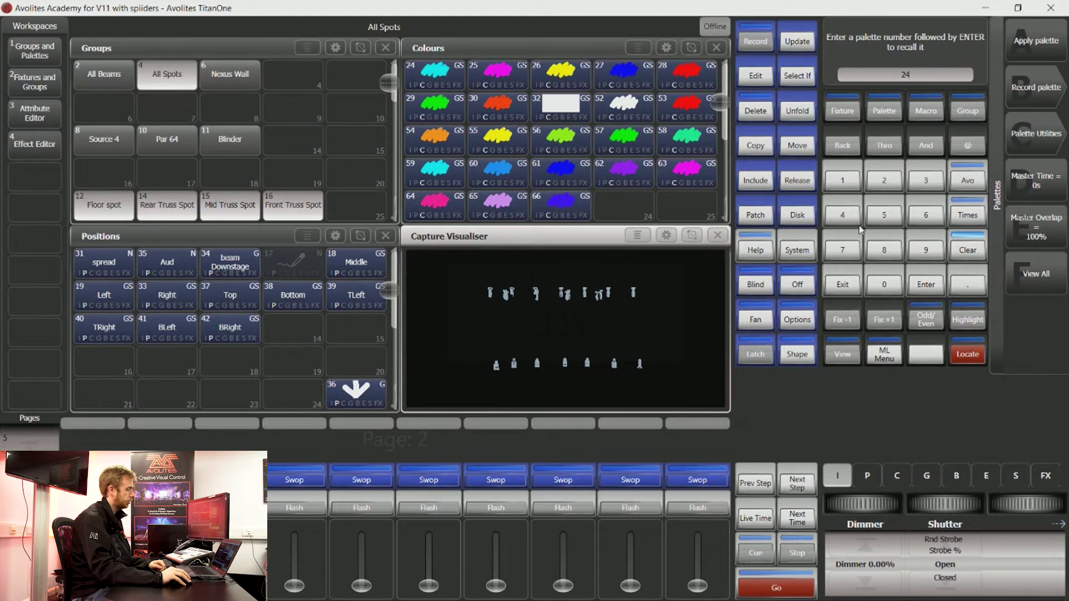
left_click(927, 285)
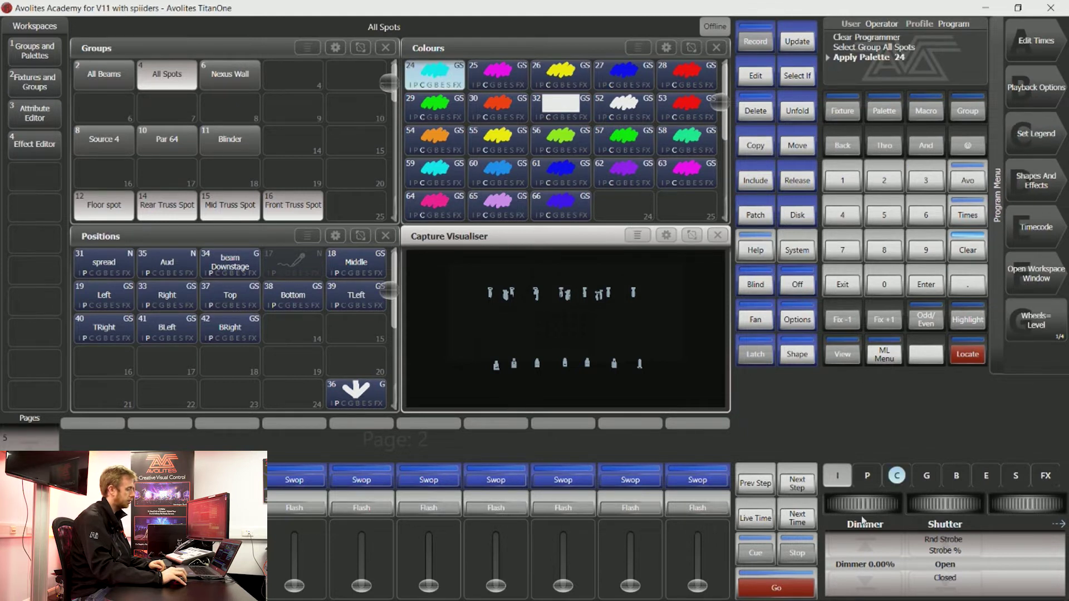
left_click(876, 553)
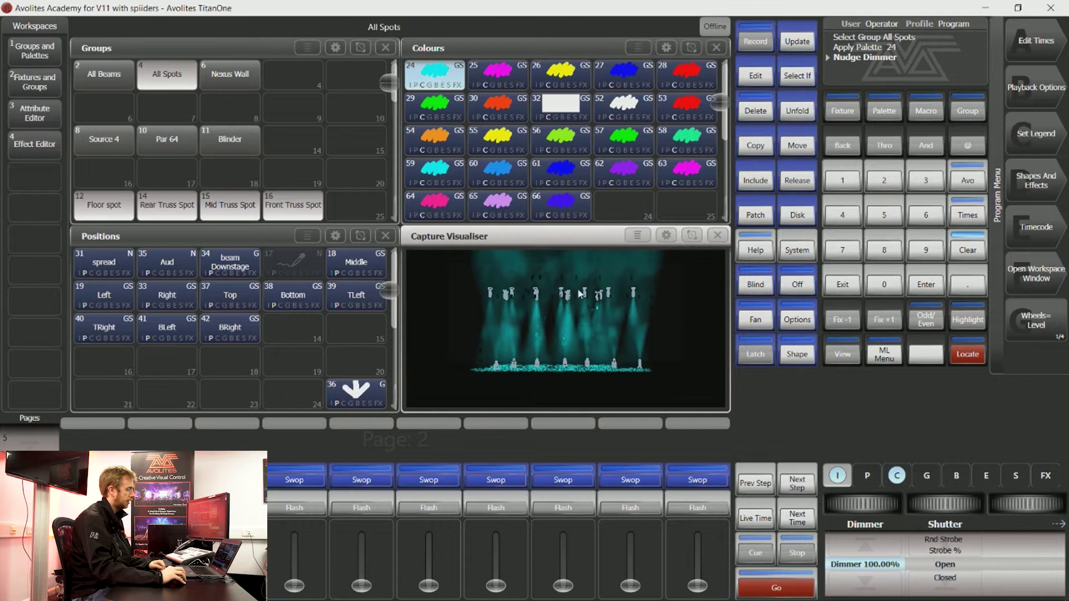
left_click(969, 249)
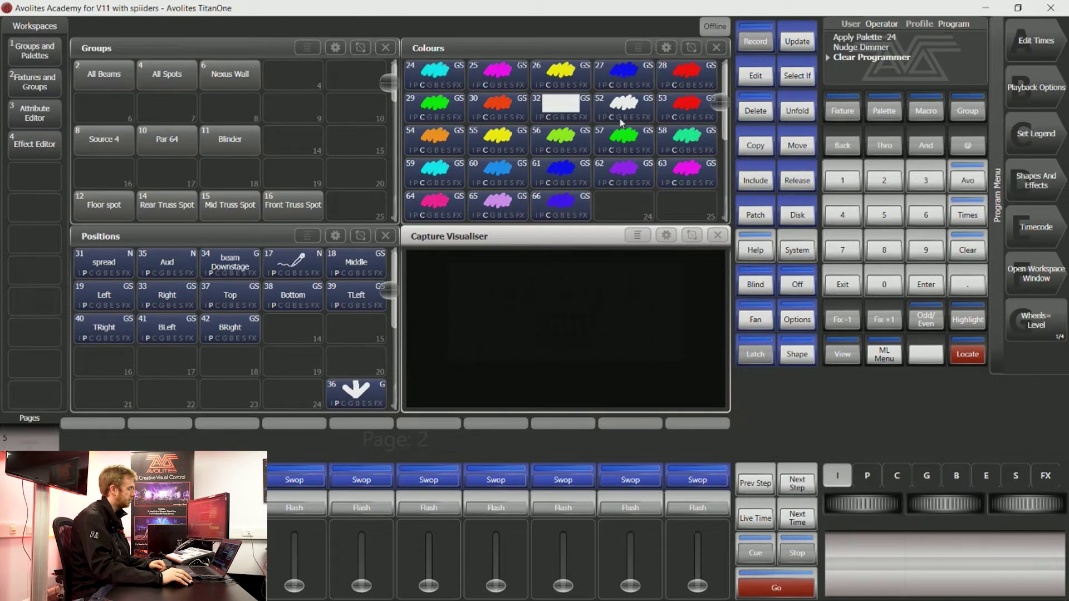
Try to set the user number of the All Beams group to 1
left_click(1047, 146)
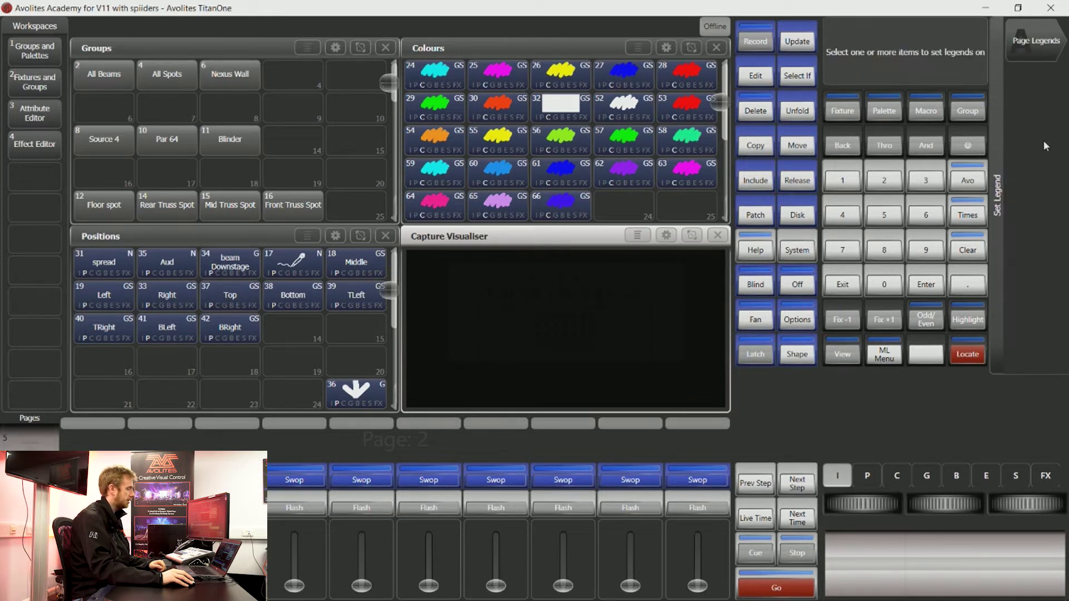
left_click(105, 75)
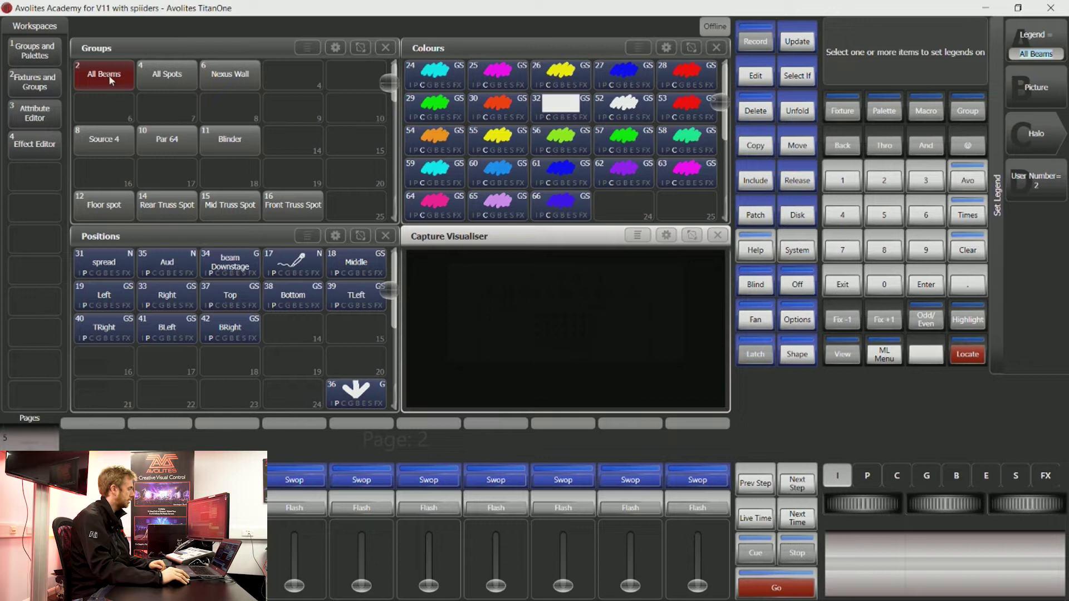
left_click(1038, 191)
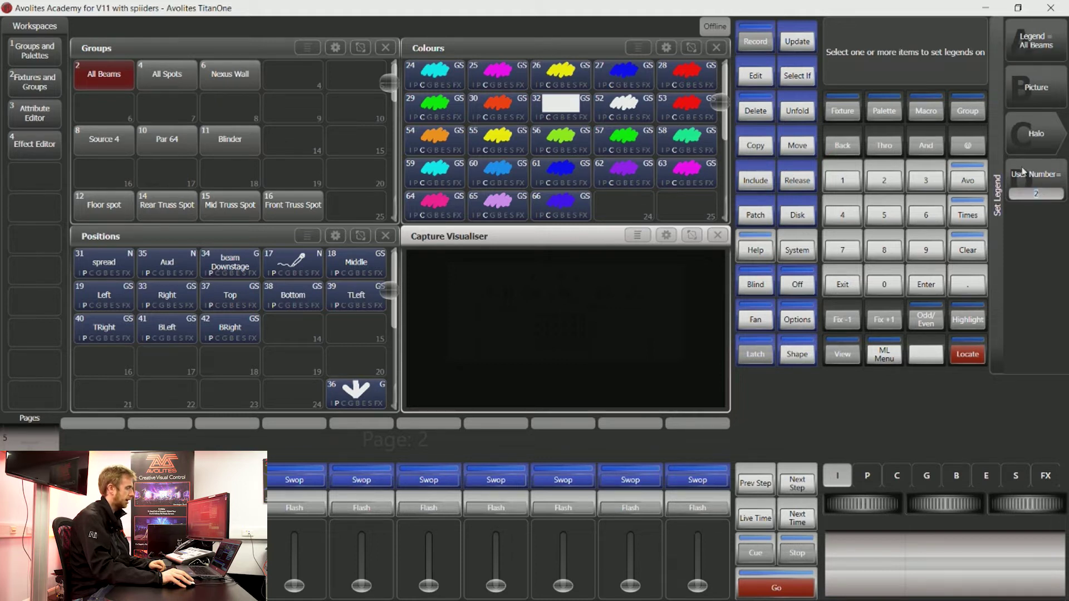
left_click(846, 181)
left_click(931, 285)
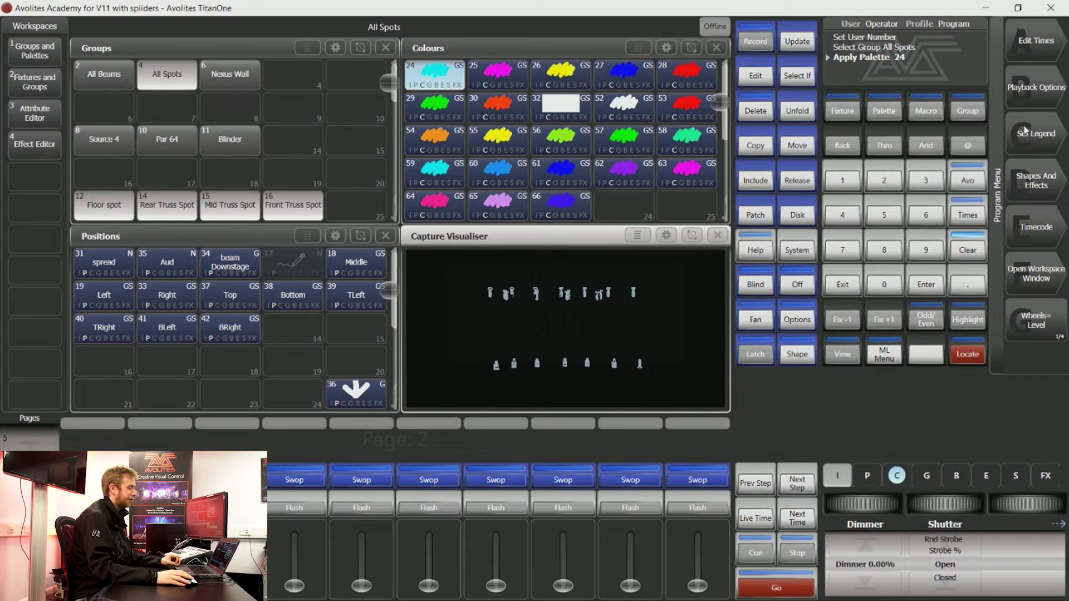
Set the All Spots group's user number to 50, and clear the programmer
left_click(1035, 145)
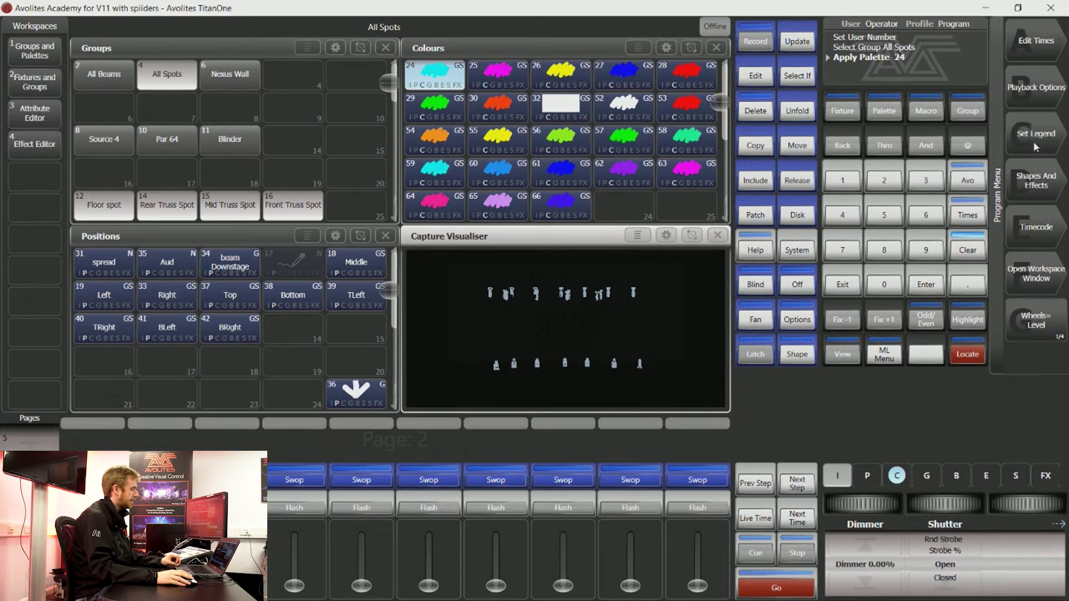
left_click(167, 79)
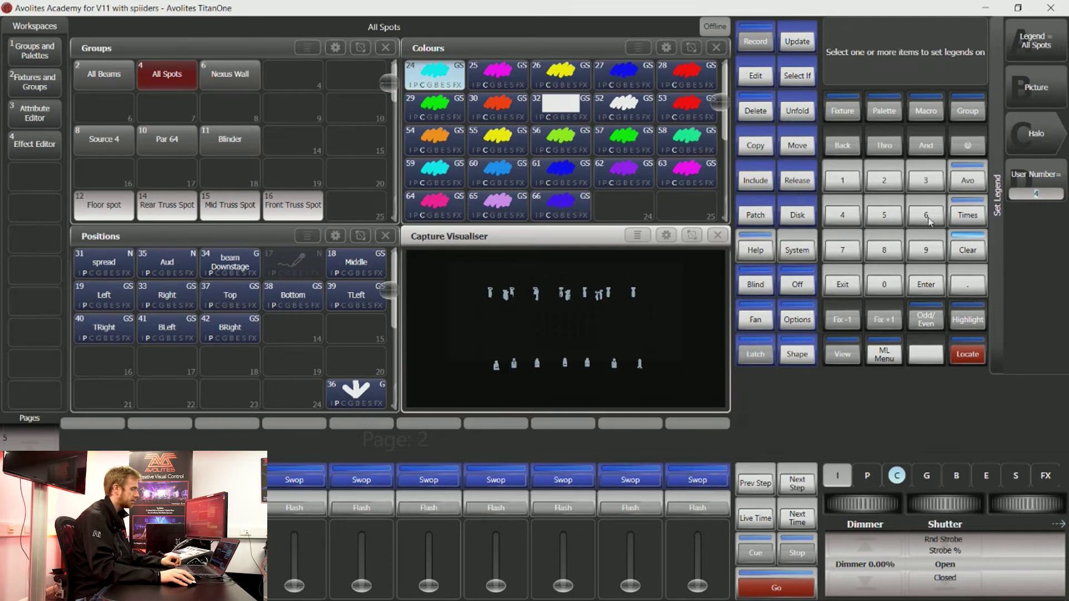
left_click(884, 215)
left_click(900, 284)
left_click(926, 283)
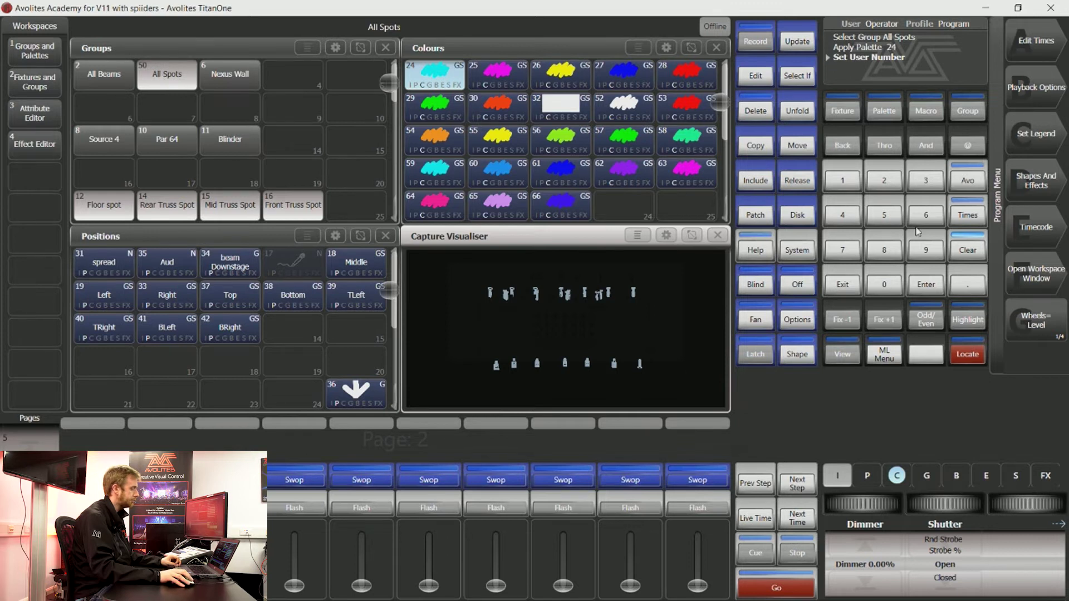
left_click(968, 250)
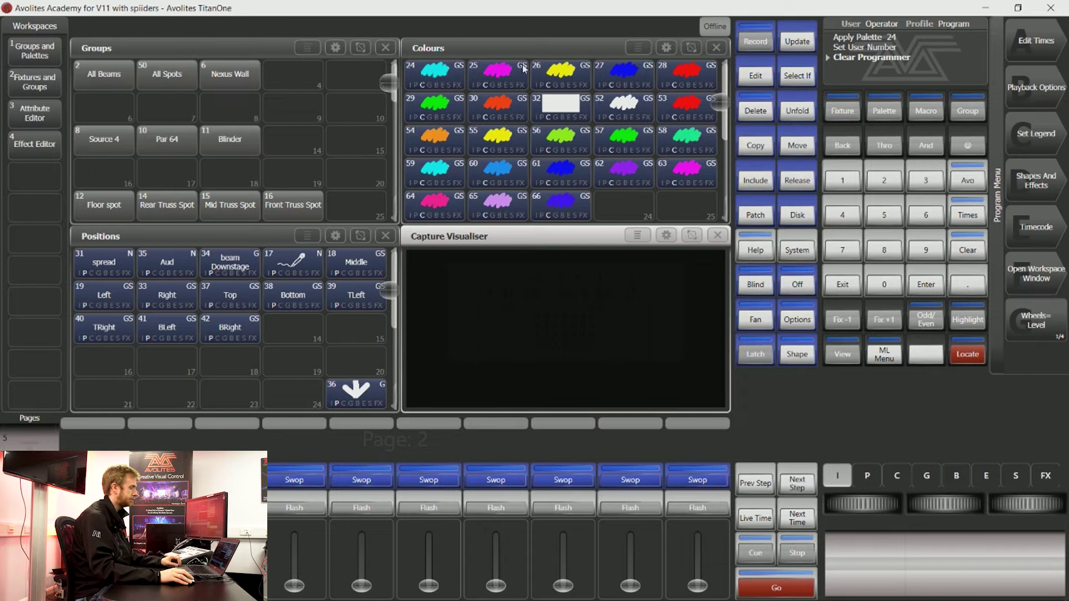
Renumber the five palettes in the first row of Colours together, starting from user number 100
left_click(1036, 135)
left_click_drag(449, 85, 689, 86)
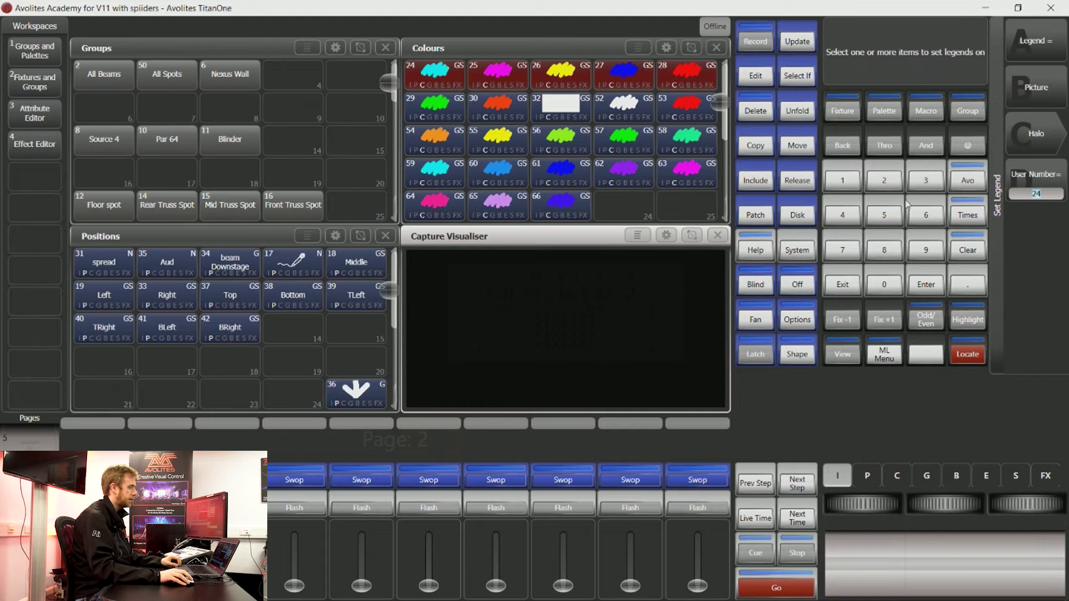
left_click(842, 181)
left_click(888, 282)
left_click(888, 282)
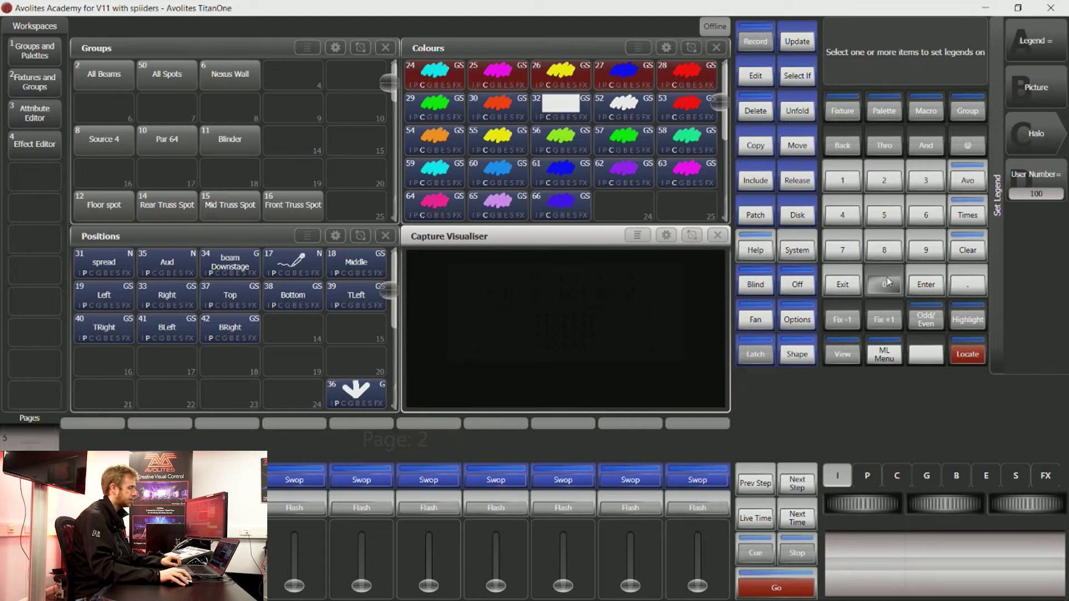
left_click(926, 284)
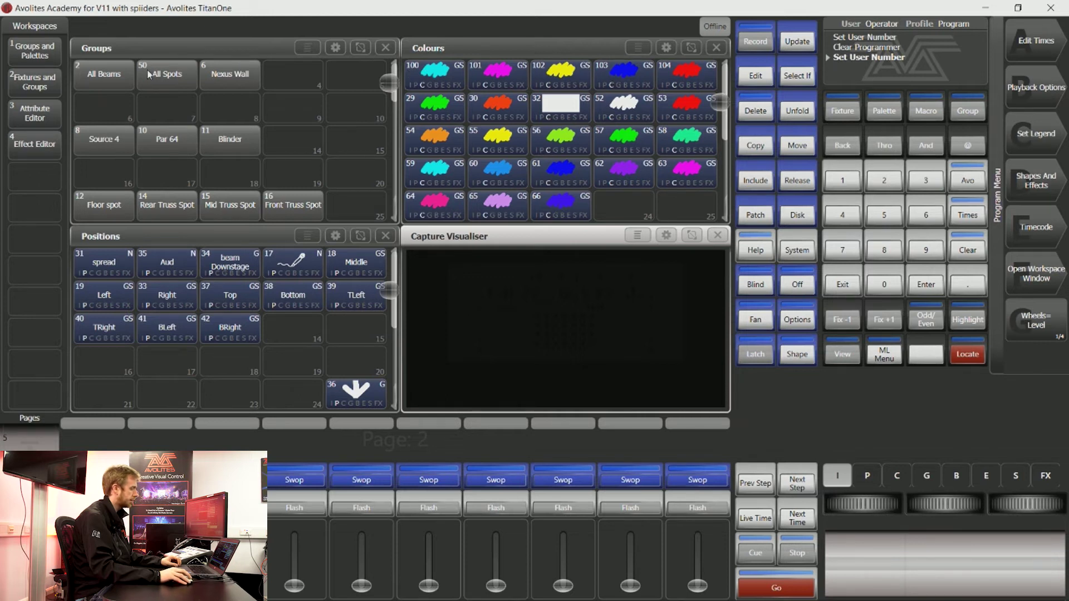
Recall the All Spots group by its user number 50
left_click(969, 114)
left_click(885, 216)
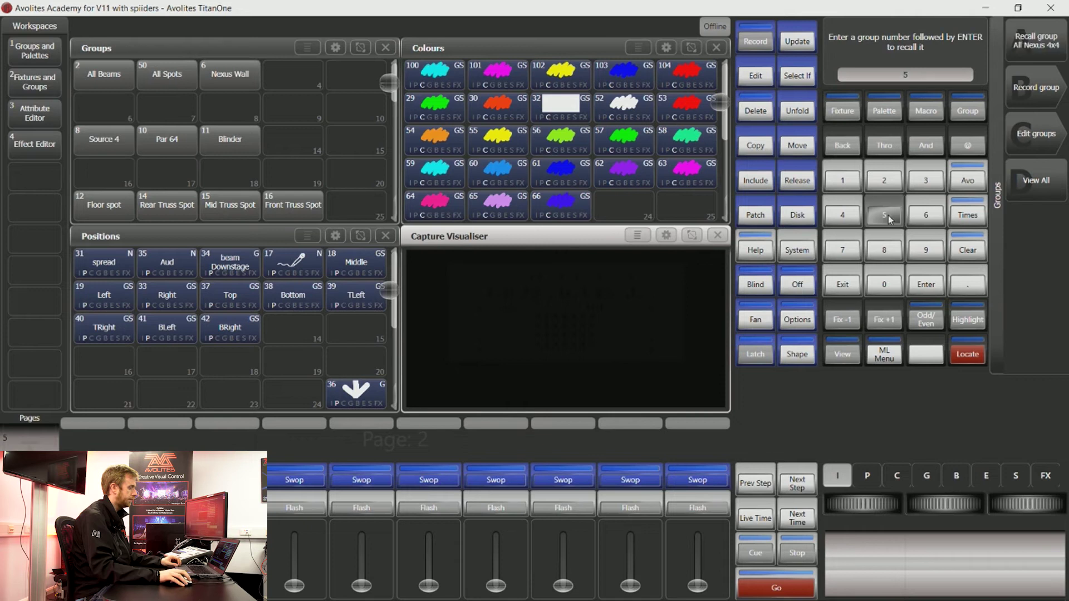
left_click(884, 282)
left_click(925, 283)
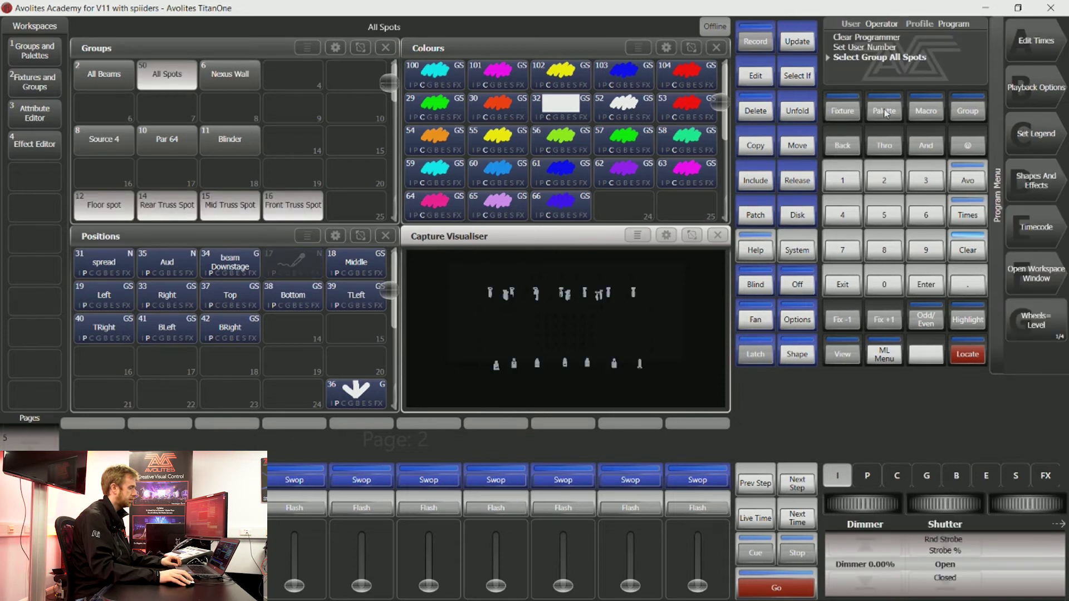
Apply colour palette 100 to the selected spots by number at 100% dimmer, and clear the programmer
left_click(885, 113)
left_click(839, 184)
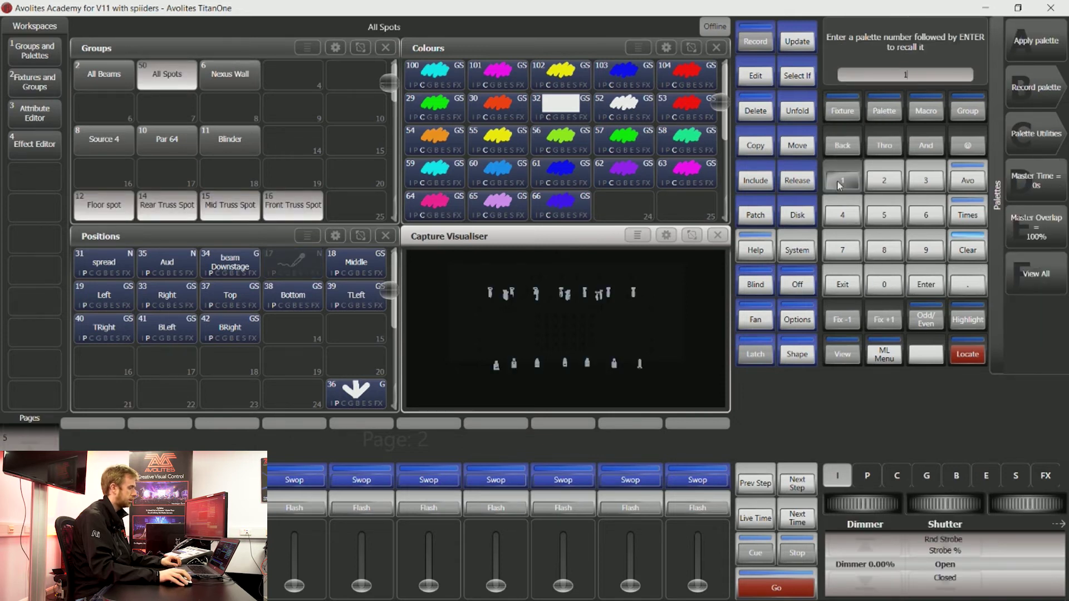
left_click(884, 283)
left_click(884, 283)
left_click(920, 283)
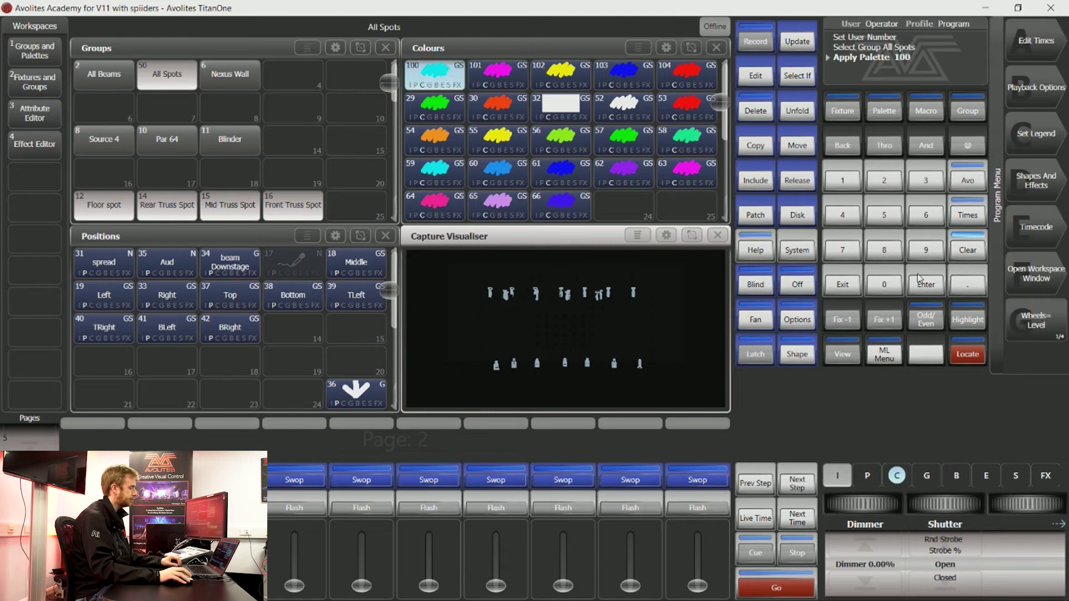
left_click(864, 552)
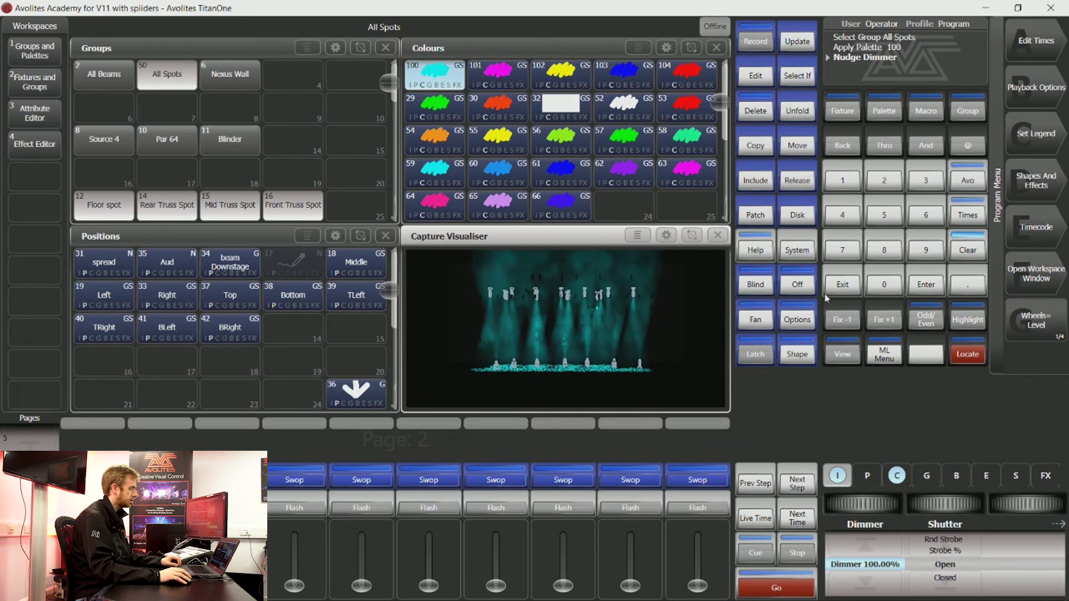
left_click(969, 250)
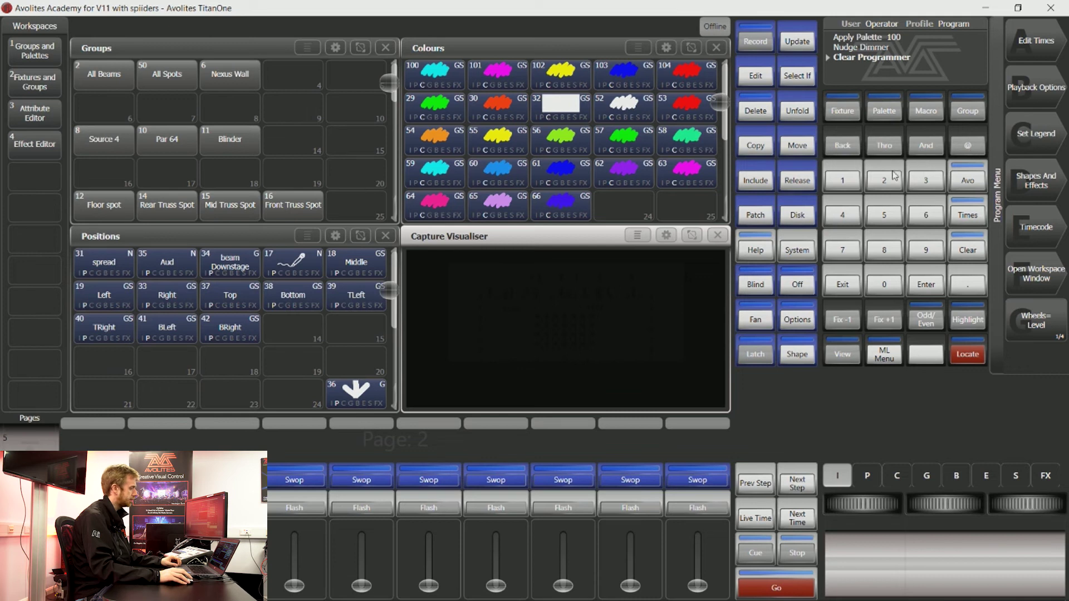
Select groups 2 through 5 by number and locate their fixtures
left_click(967, 115)
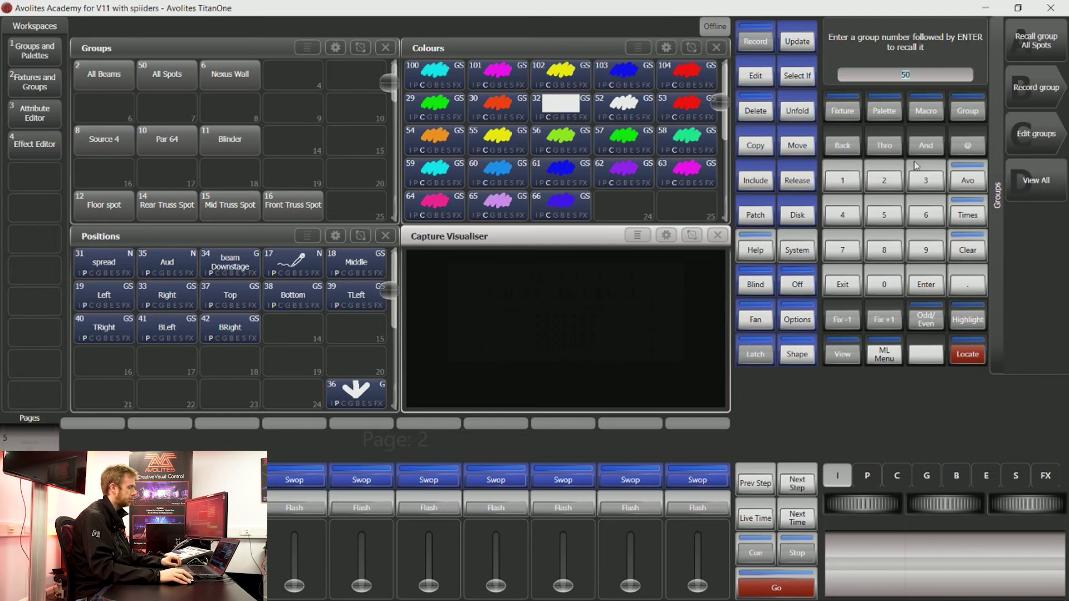
left_click(896, 177)
left_click(893, 153)
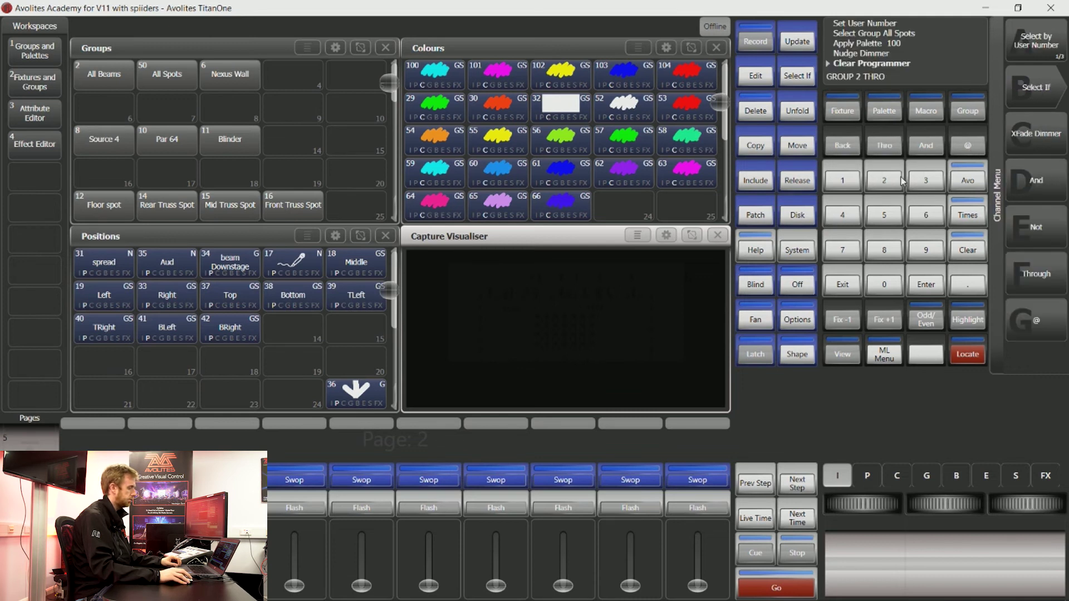
left_click(890, 218)
left_click(928, 283)
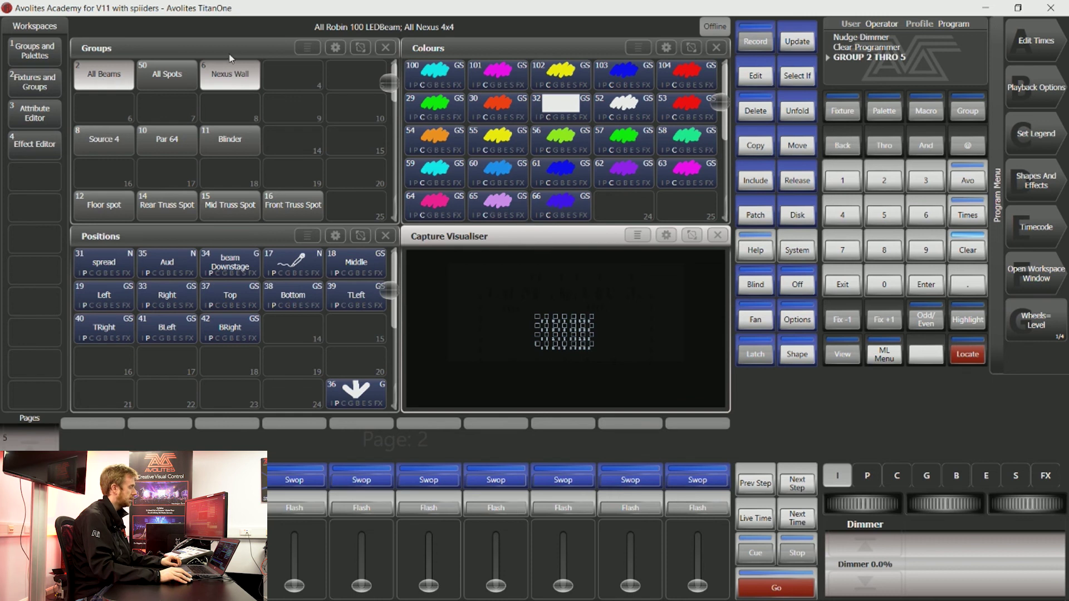
left_click(977, 360)
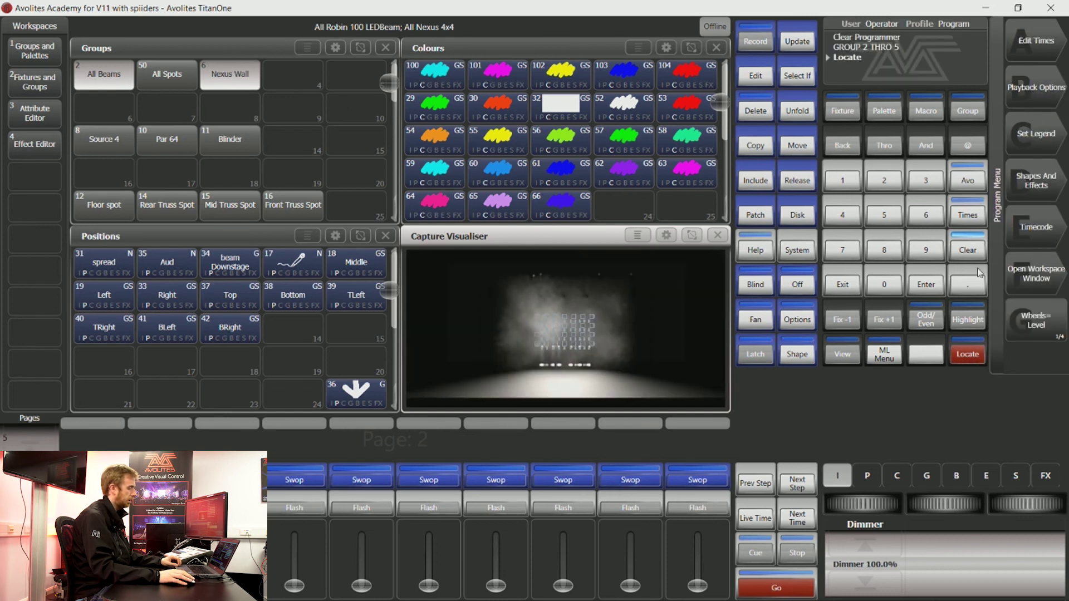